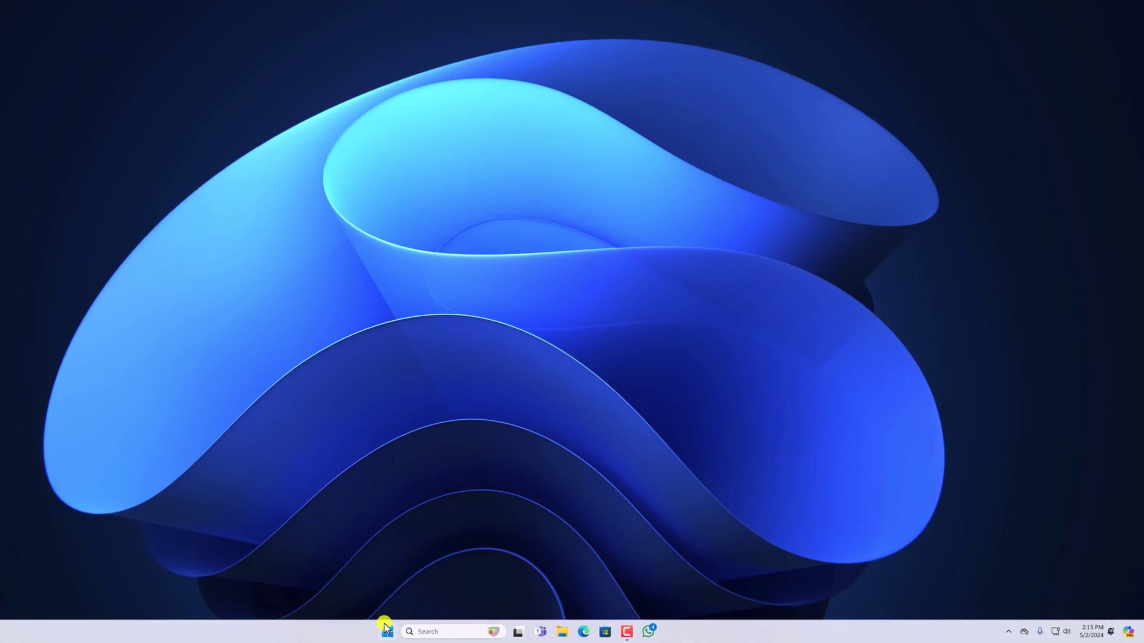
# Reach the Installed apps list via Quick Link menu > Settings > Apps.
pyautogui.rightClick(452, 633)
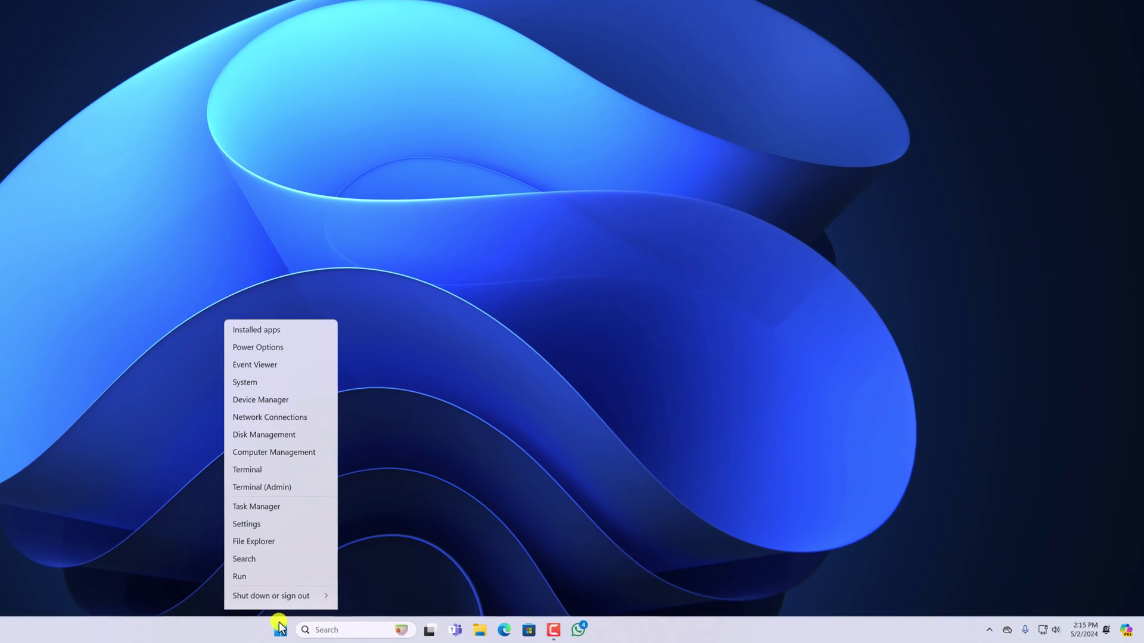
pyautogui.click(255, 511)
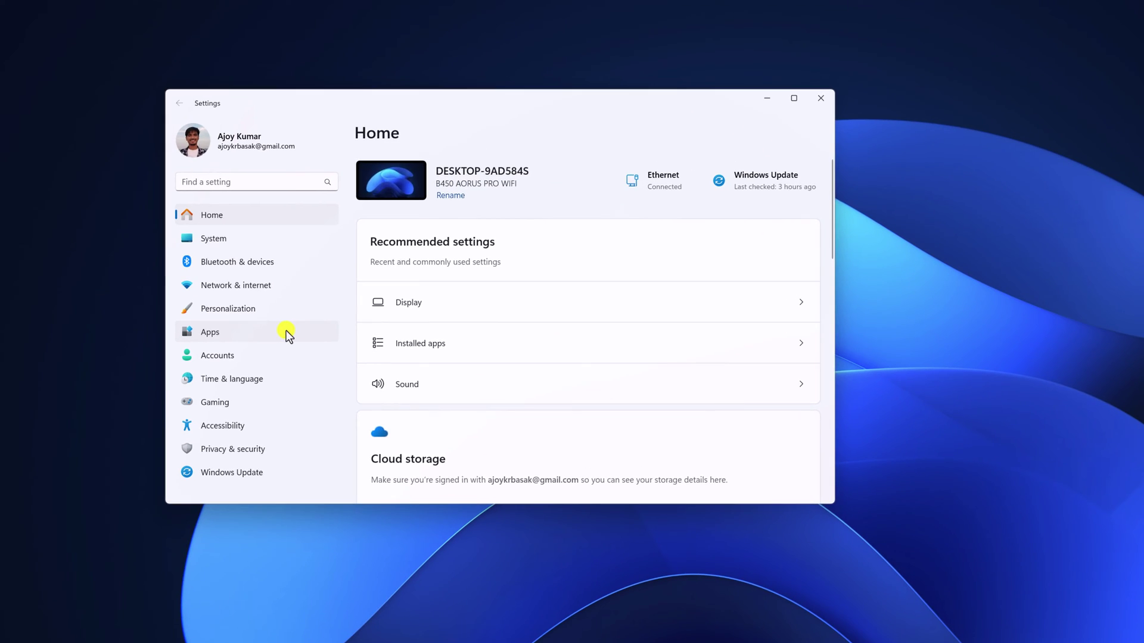
pyautogui.click(286, 333)
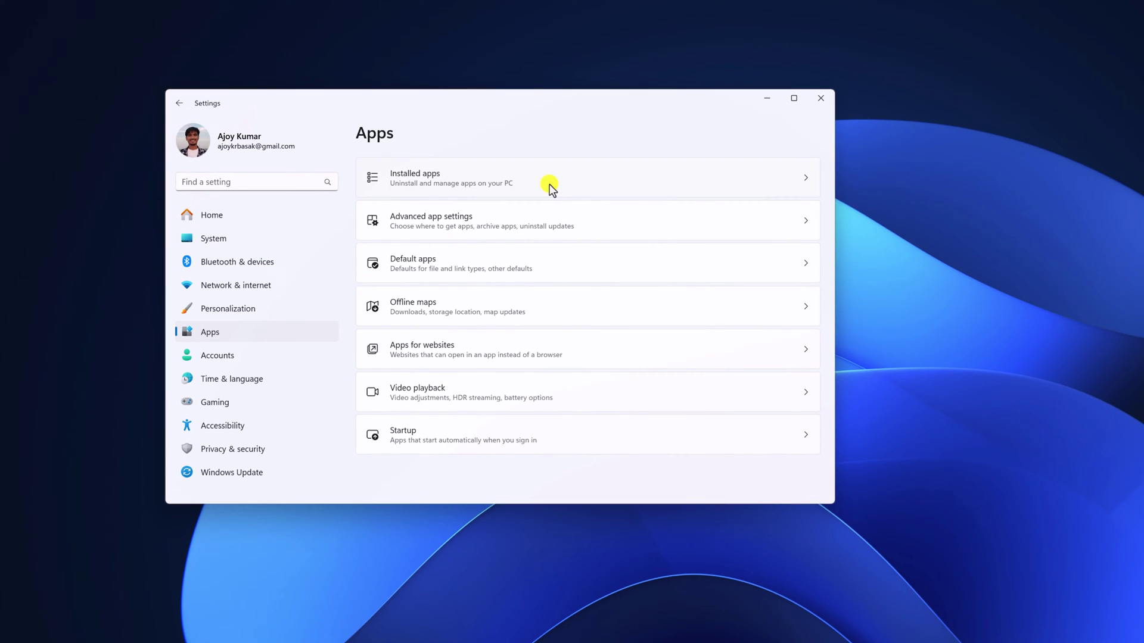
pyautogui.click(549, 184)
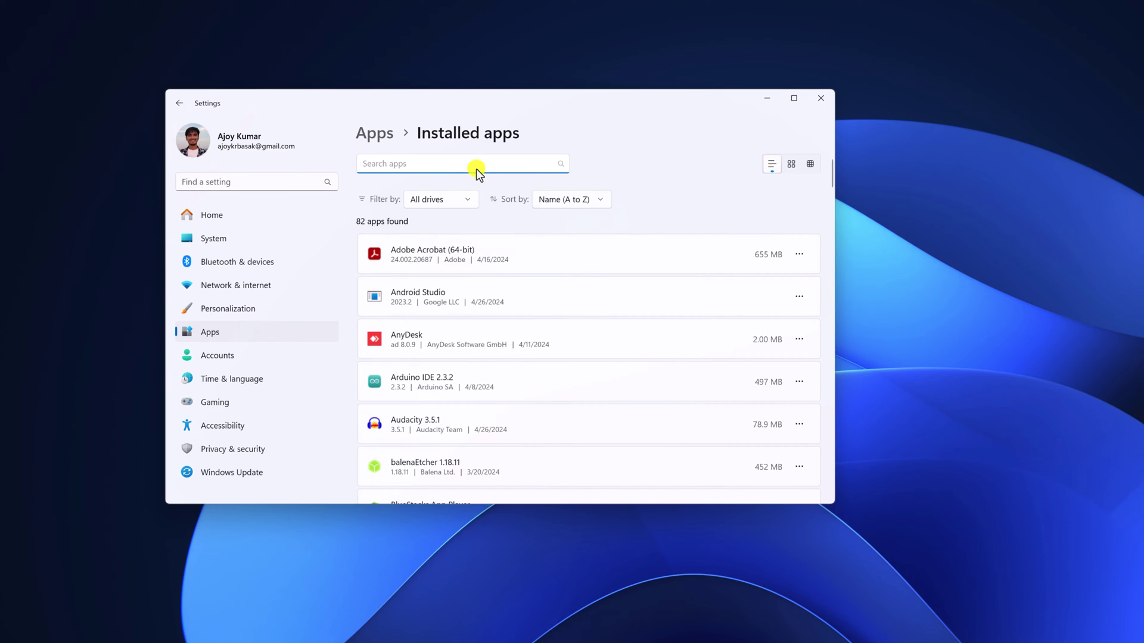
pyautogui.write('wha')
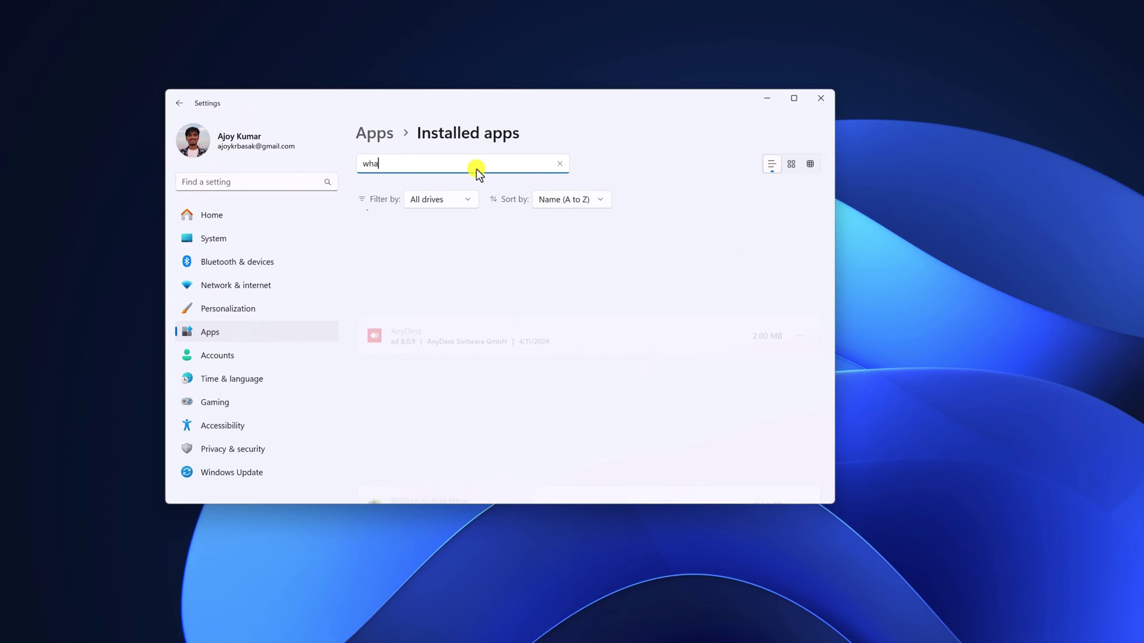
pyautogui.write('tsapp')
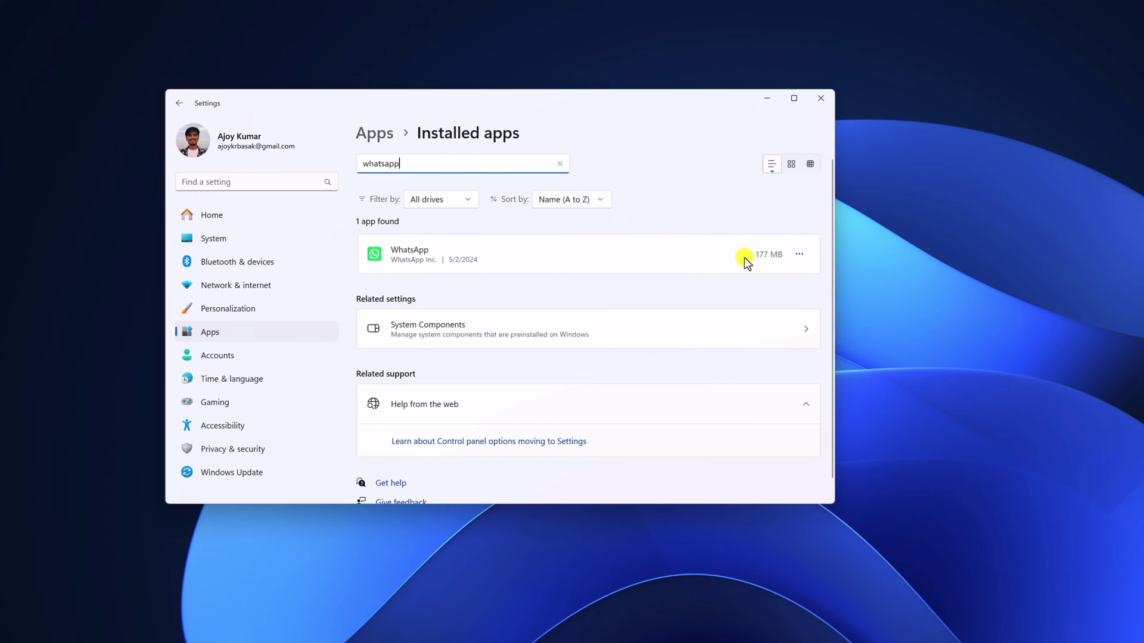
# Open Advanced options for WhatsApp from its more-actions menu.
pyautogui.click(801, 255)
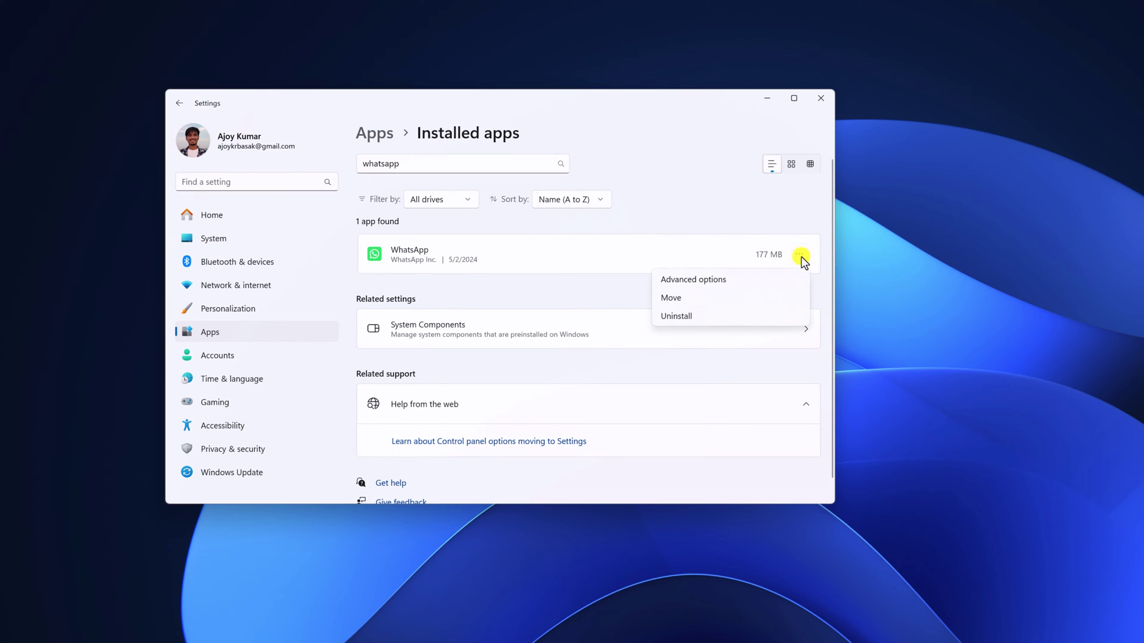
pyautogui.click(752, 282)
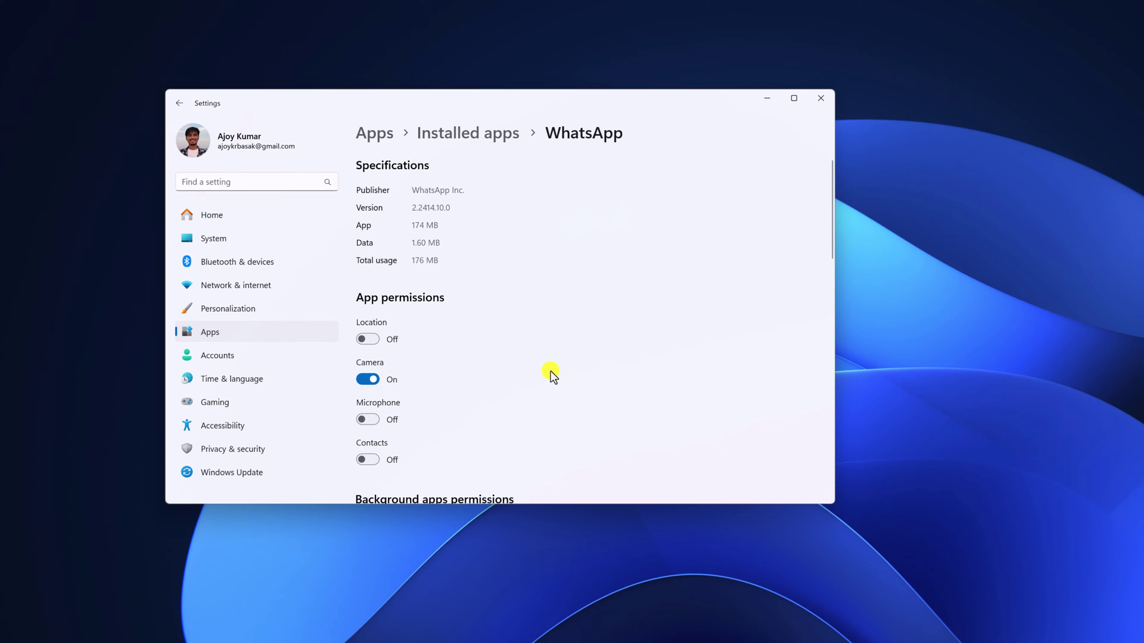
# Switch WhatsApp's Microphone, Location and Contacts permissions to On.
pyautogui.click(365, 421)
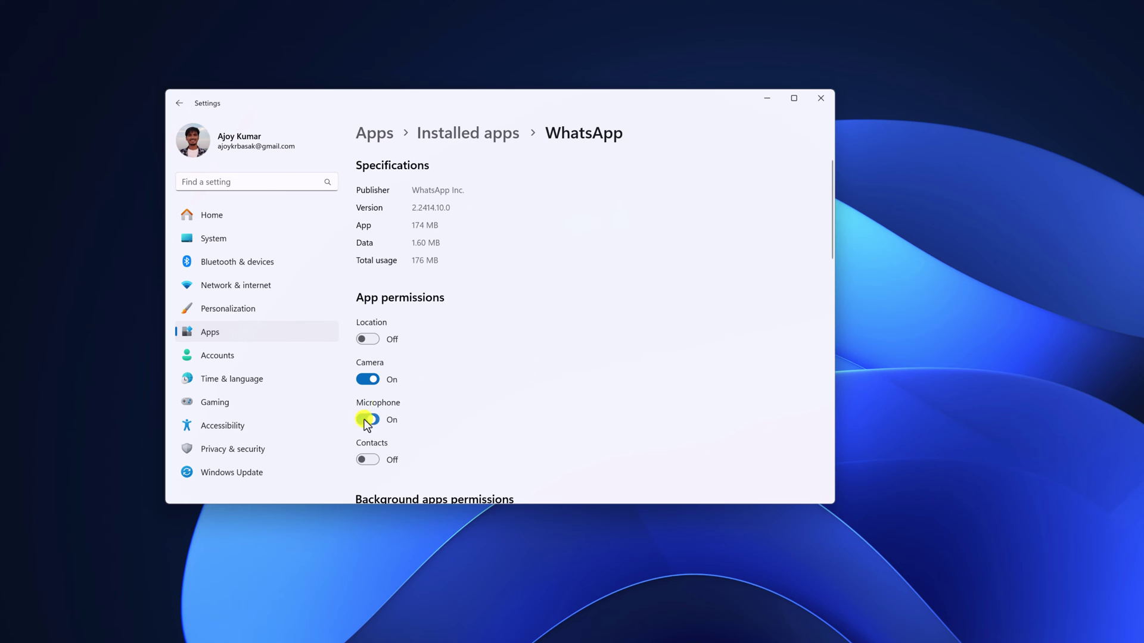
pyautogui.click(363, 340)
pyautogui.click(364, 460)
pyautogui.scroll(-1, 602, 317)
pyautogui.scroll(-2, 603, 320)
pyautogui.scroll(-1, 603, 323)
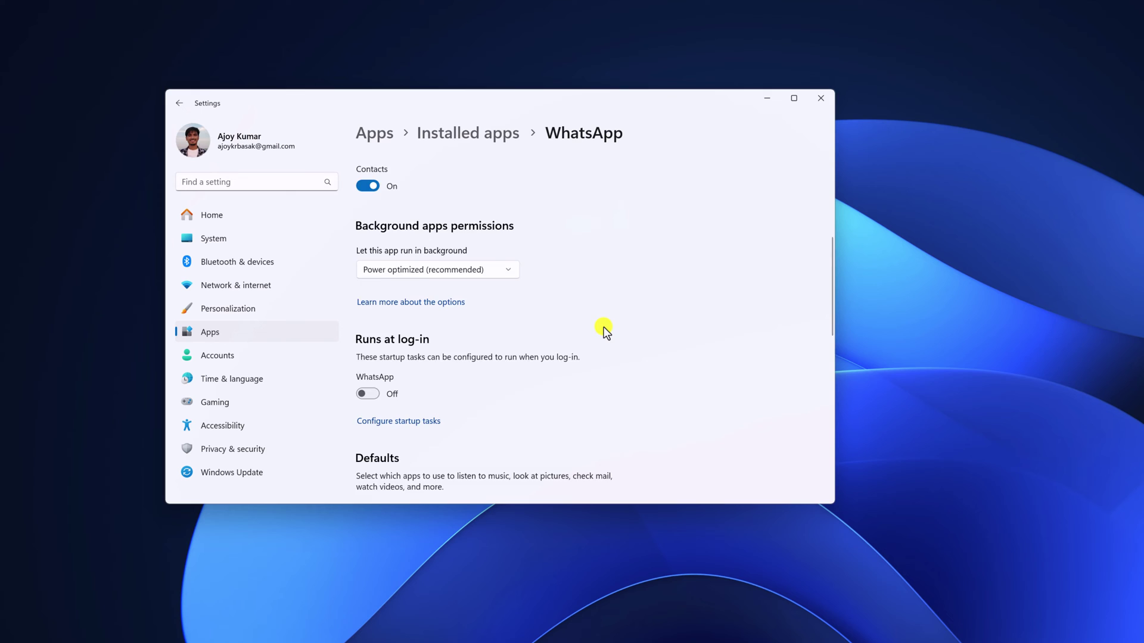
pyautogui.scroll(-2, 603, 327)
pyautogui.scroll(-1, 603, 332)
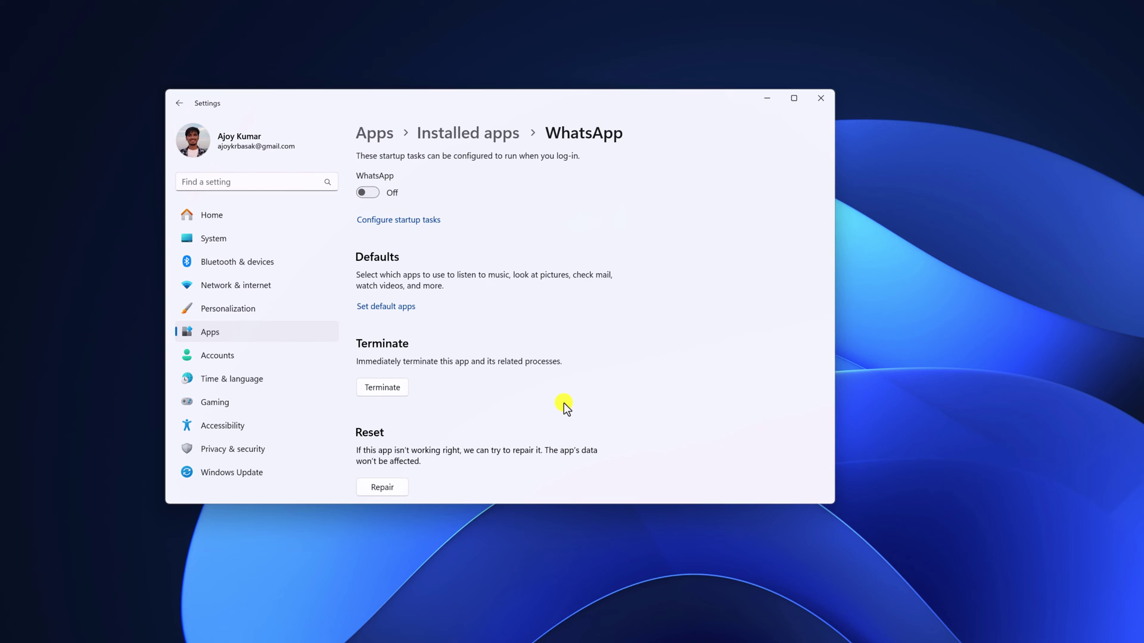
pyautogui.scroll(-1, 576, 378)
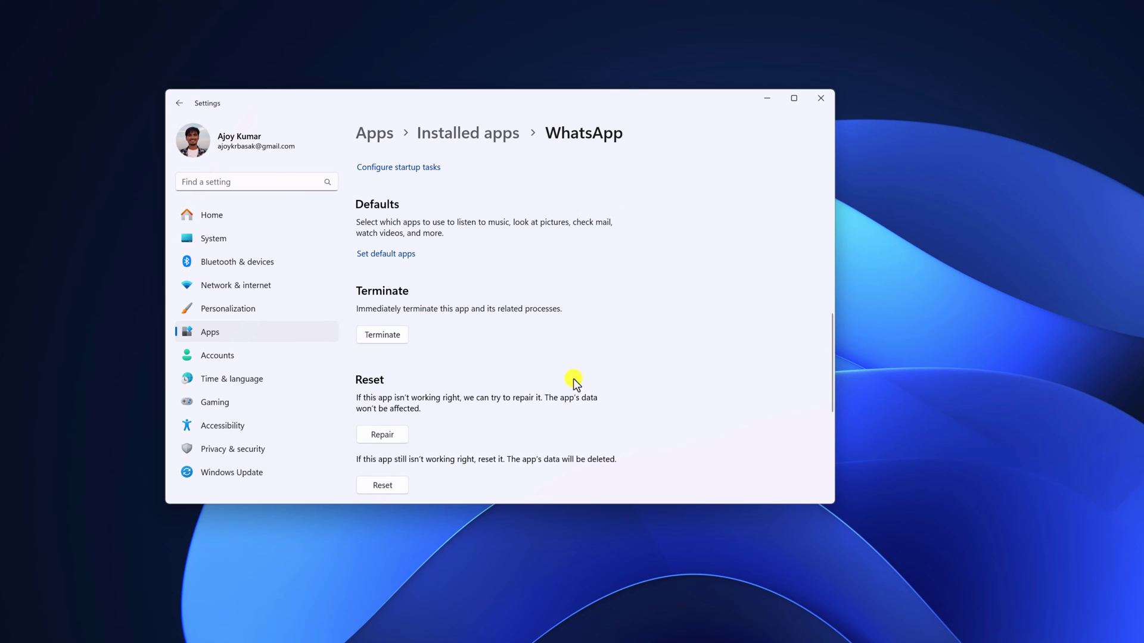
pyautogui.scroll(-2, 476, 374)
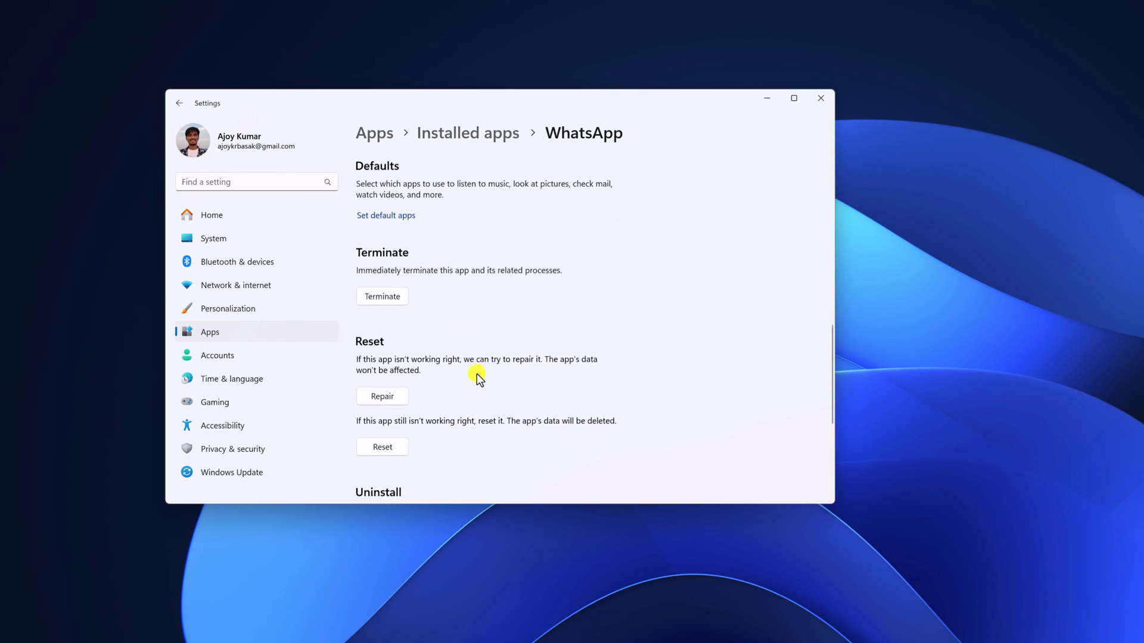
# Run Repair on WhatsApp from the Reset section.
pyautogui.click(382, 330)
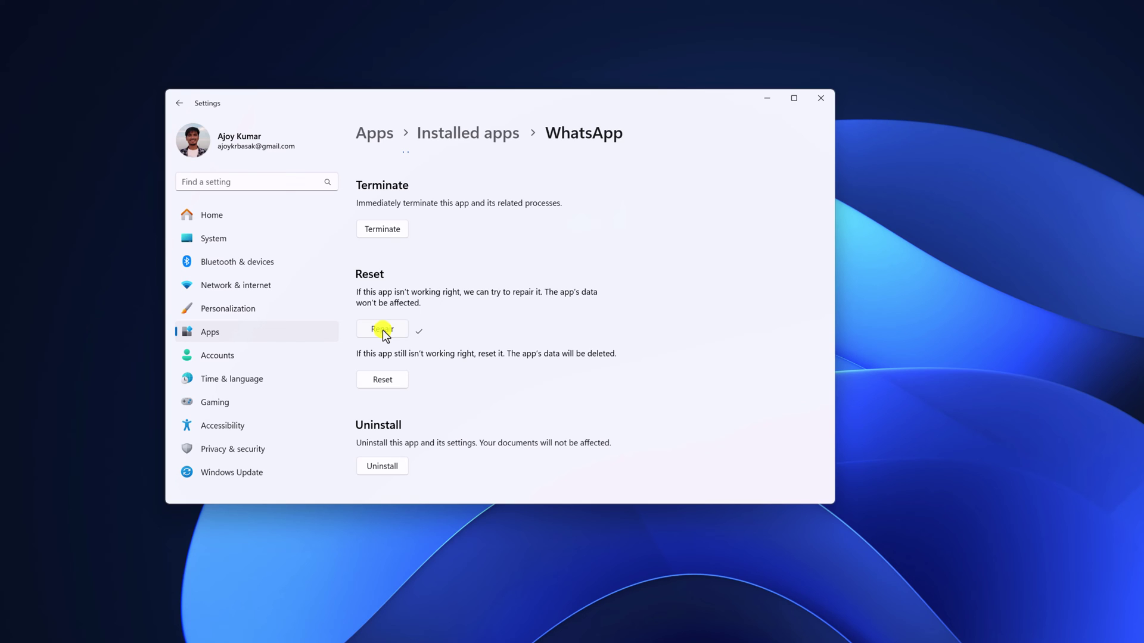
# Reset WhatsApp and confirm, deleting its app data on this device.
pyautogui.click(392, 380)
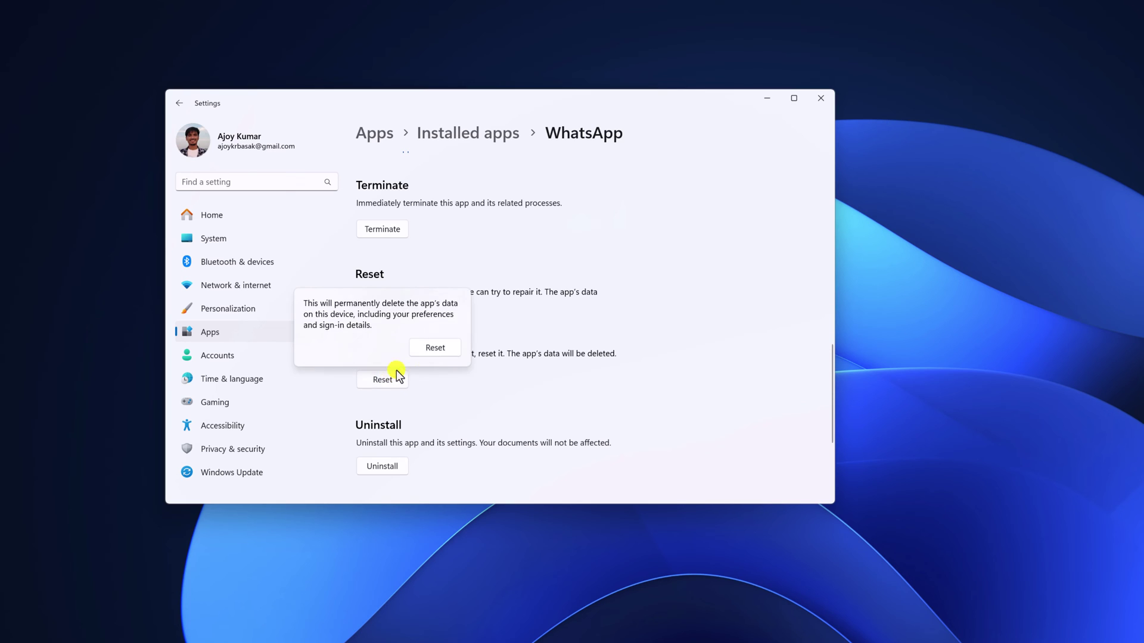
pyautogui.click(437, 349)
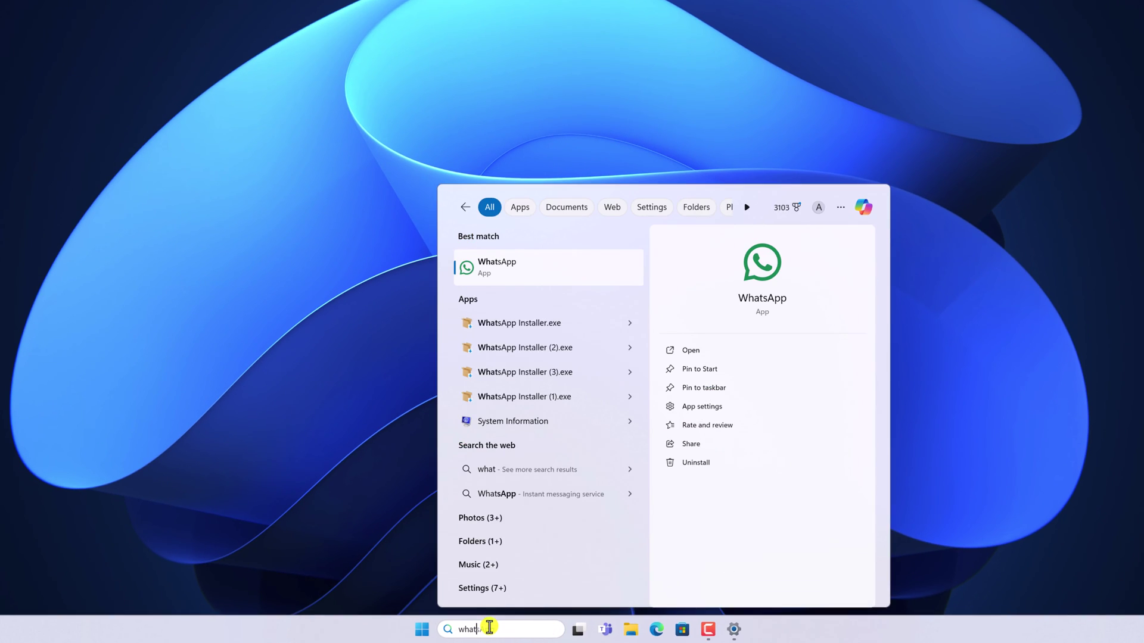
# Launch WhatsApp from the Best match result in Windows Search.
pyautogui.click(523, 265)
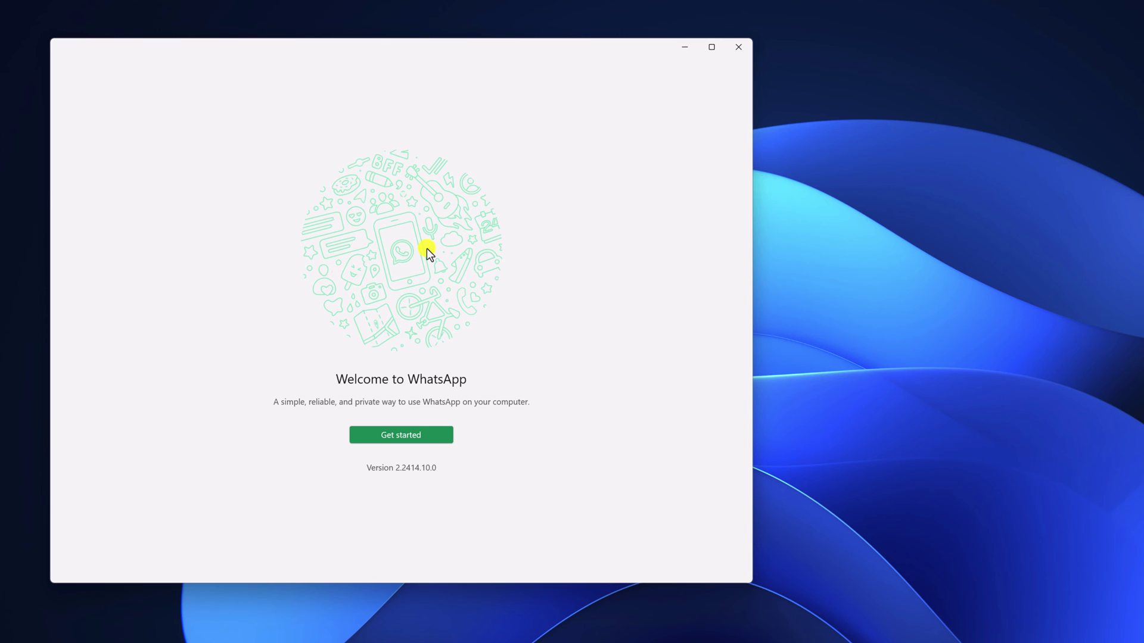
# Choose Get started on WhatsApp's welcome screen to reach the QR-code linking page.
pyautogui.click(416, 437)
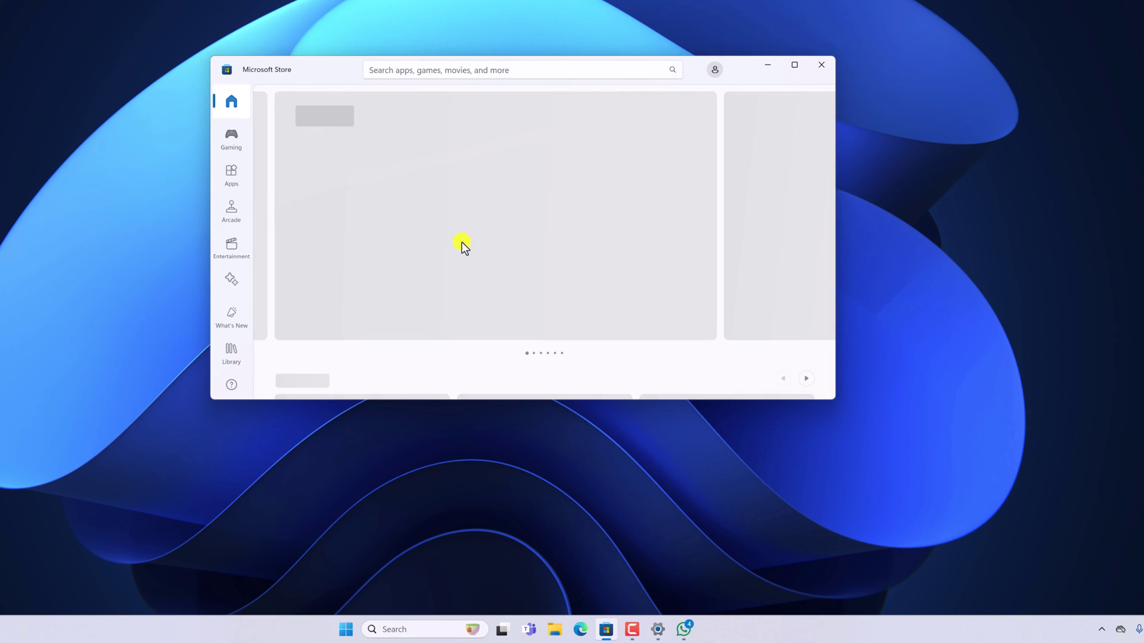
# Search Microsoft Store for 'what' and open WhatsApp's product page.
pyautogui.click(465, 65)
pyautogui.write('wha')
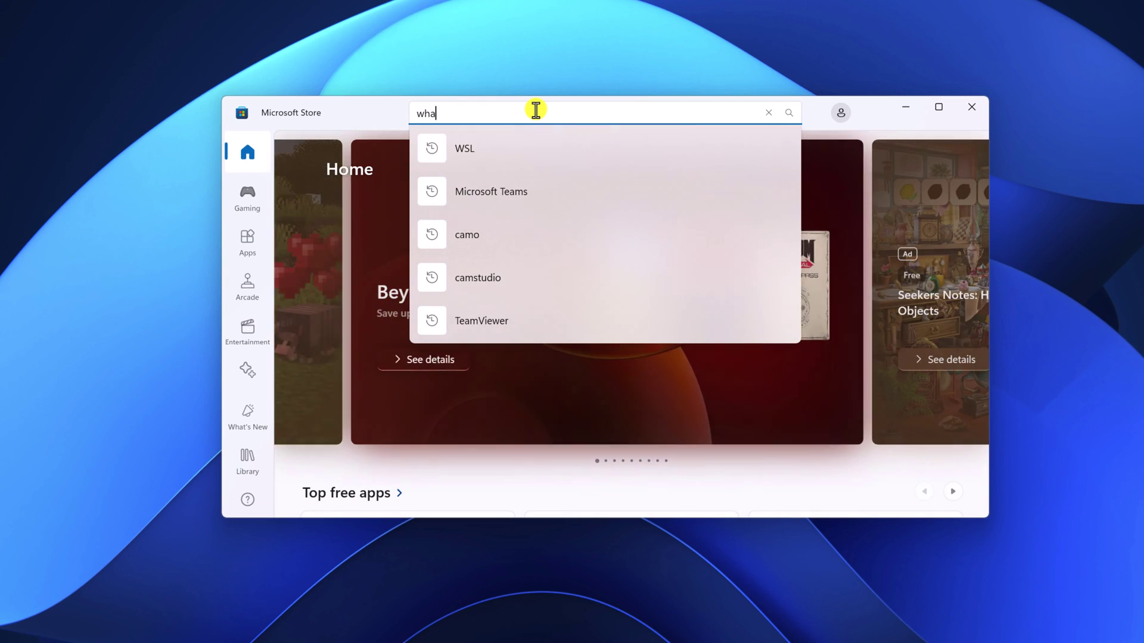
pyautogui.write('t')
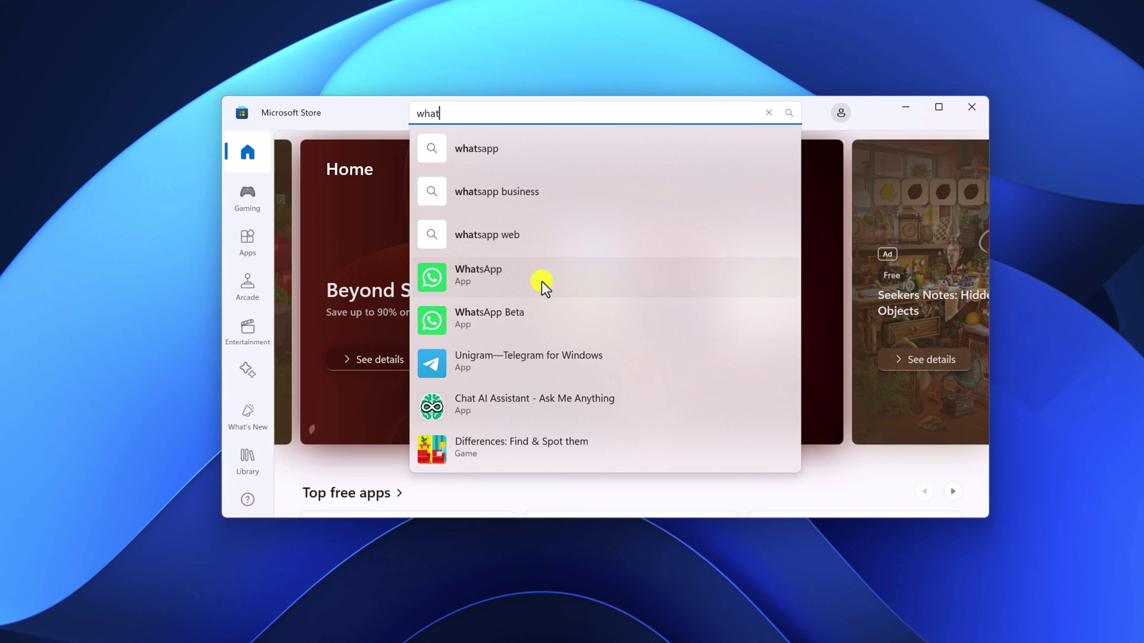
pyautogui.click(541, 281)
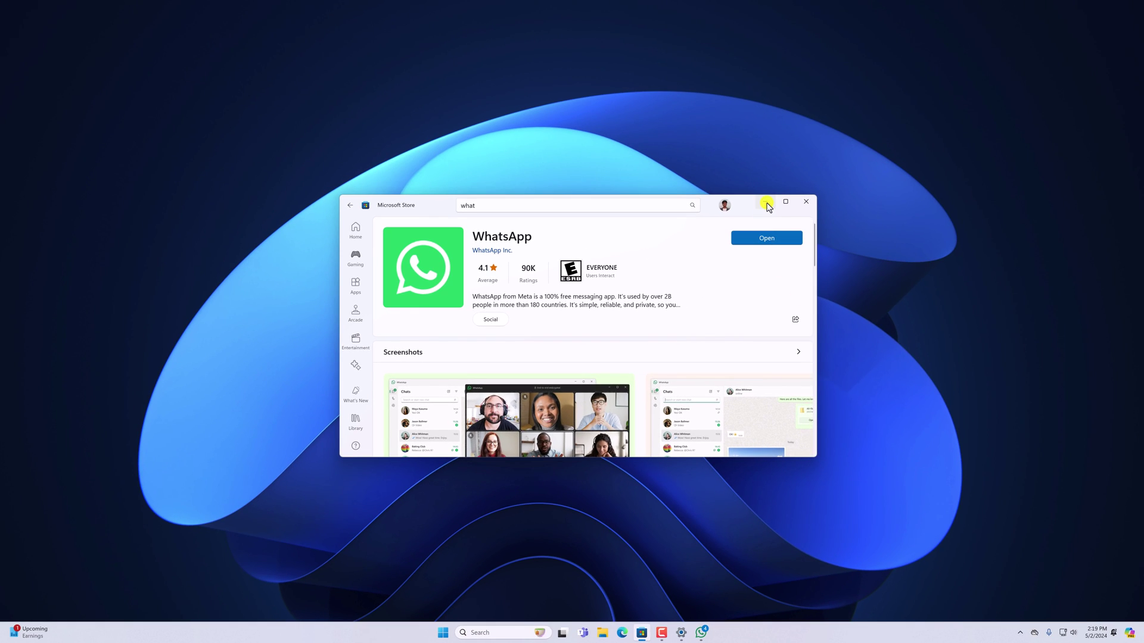
# Minimize the Microsoft Store window to reveal the desktop.
pyautogui.click(766, 203)
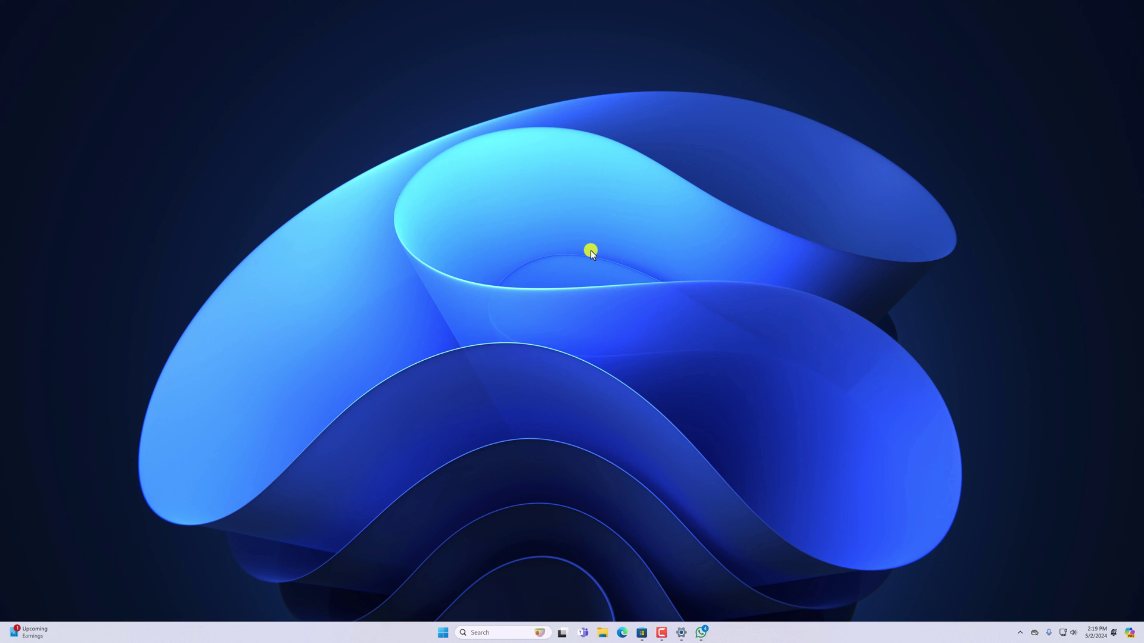